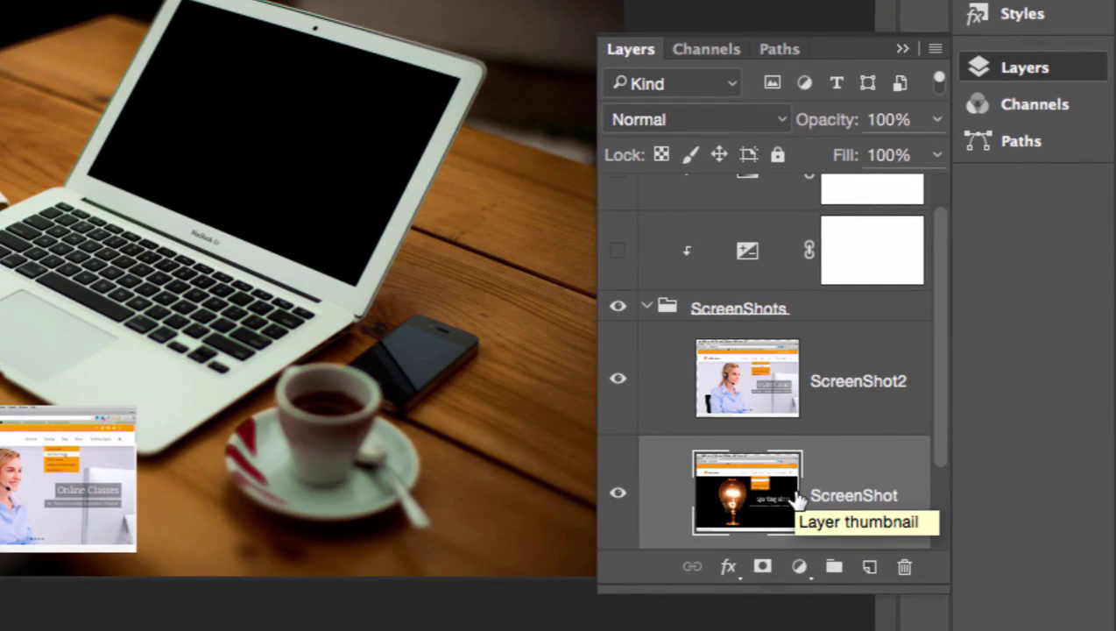
Step: Cut the entire contents of the ScreenShot layer to the clipboard, leaving the layer in place
scroll(797, 499, "down", 2)
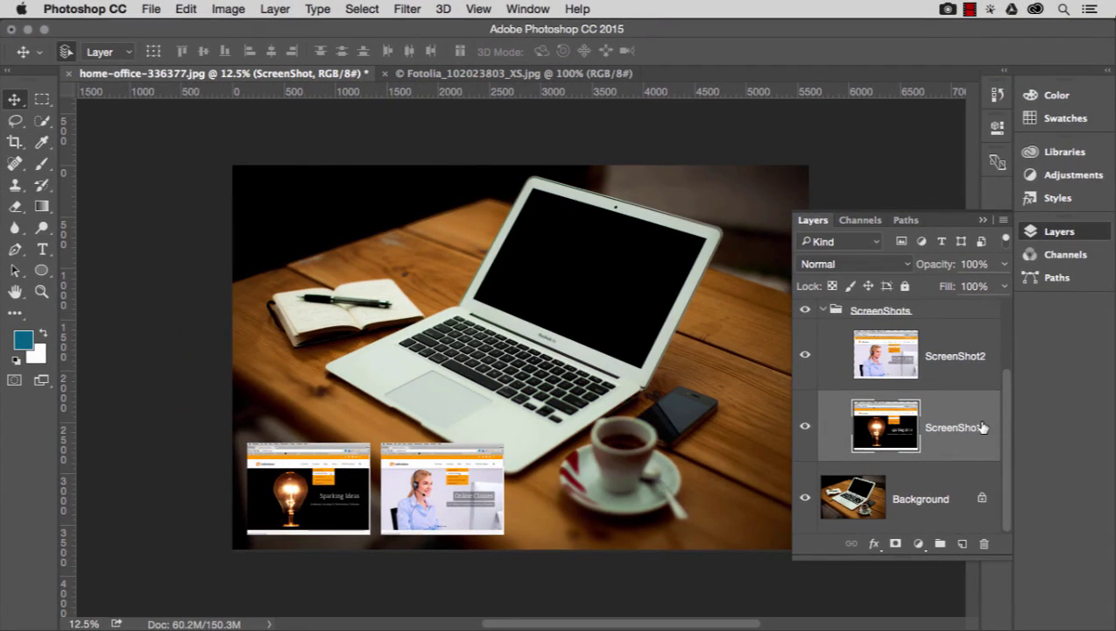
key("super+a")
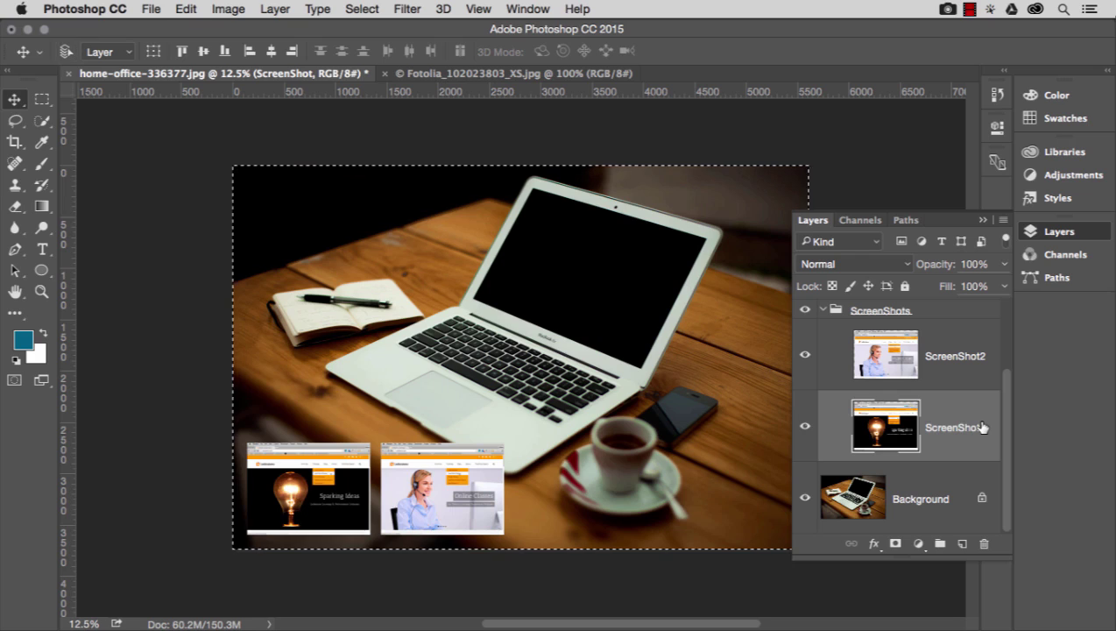
key("super+x")
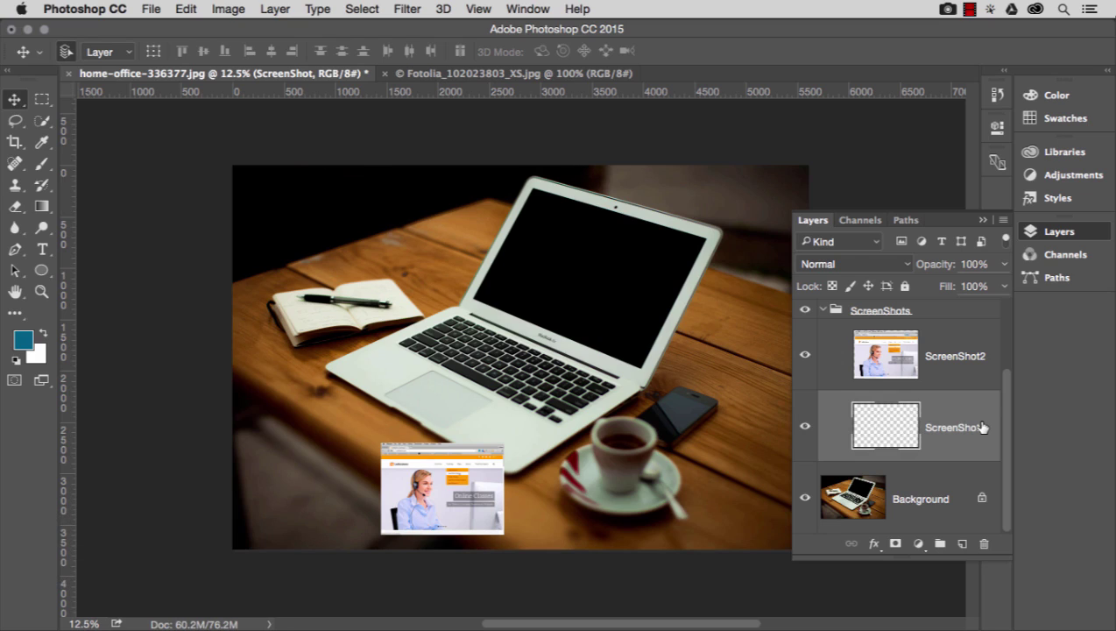
Step: Open the Vanishing Point filter and create a perspective plane from the four corners of the laptop's black display
left_click(403, 12)
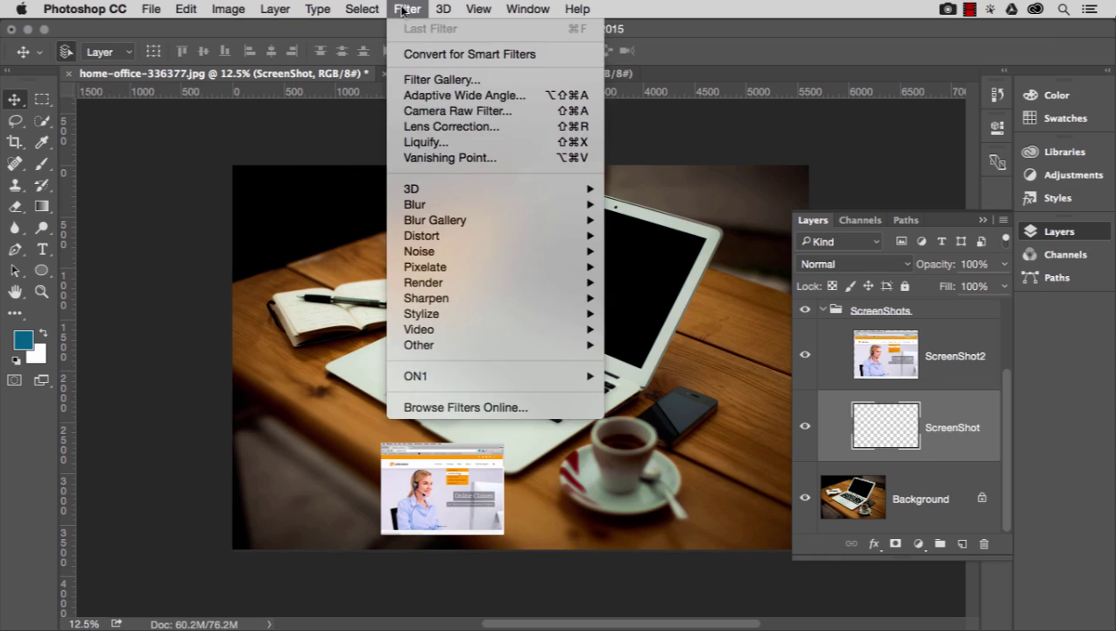
left_click(487, 160)
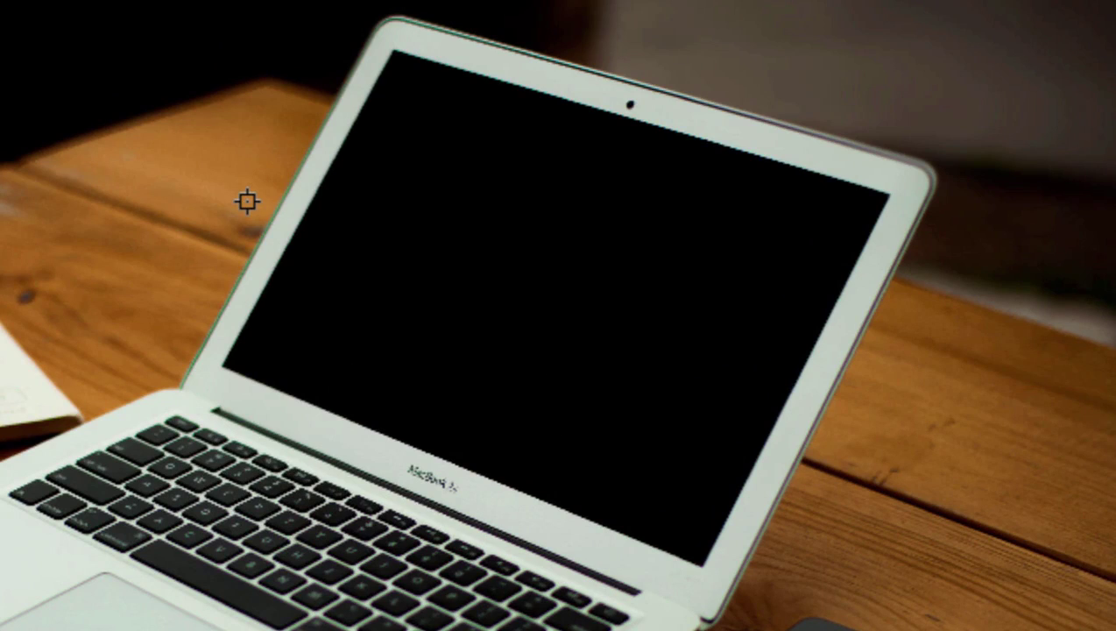
left_click(397, 53)
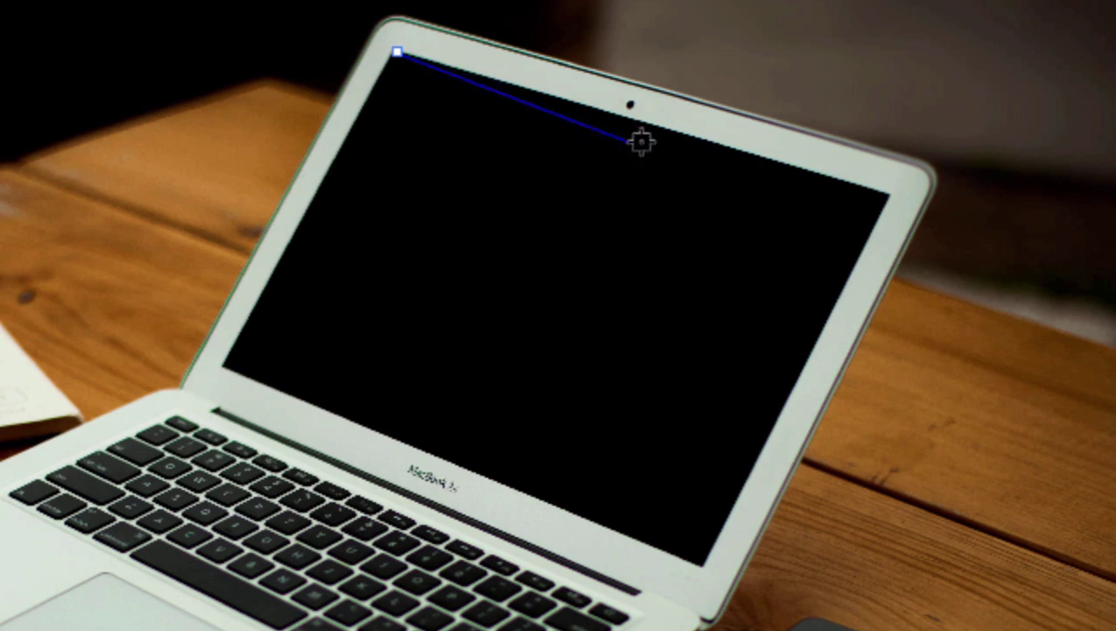
left_click(887, 193)
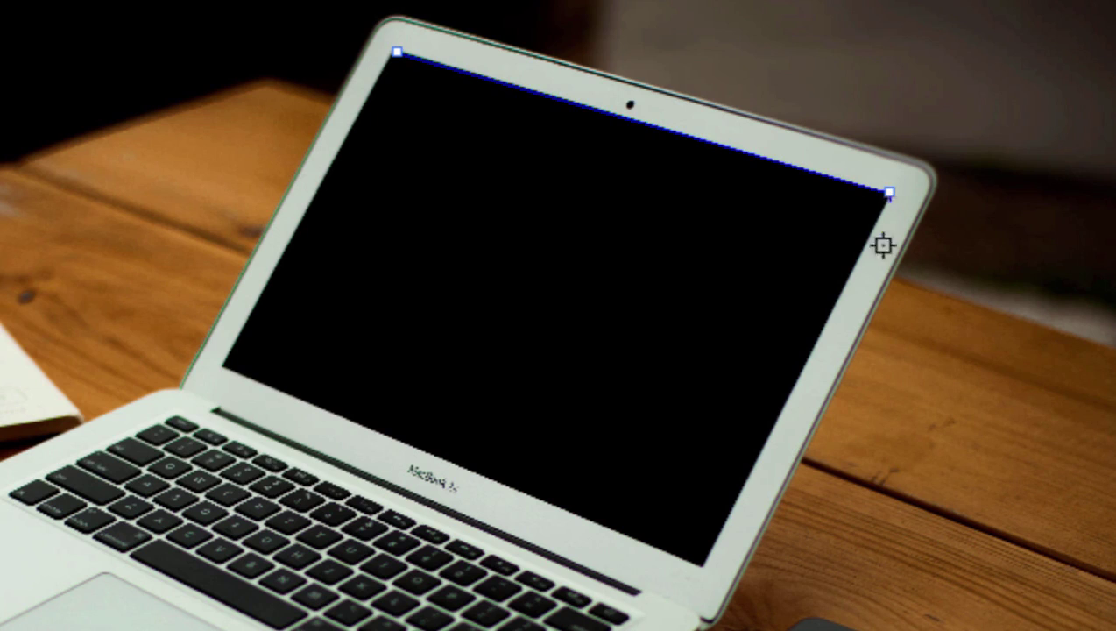
left_click(701, 567)
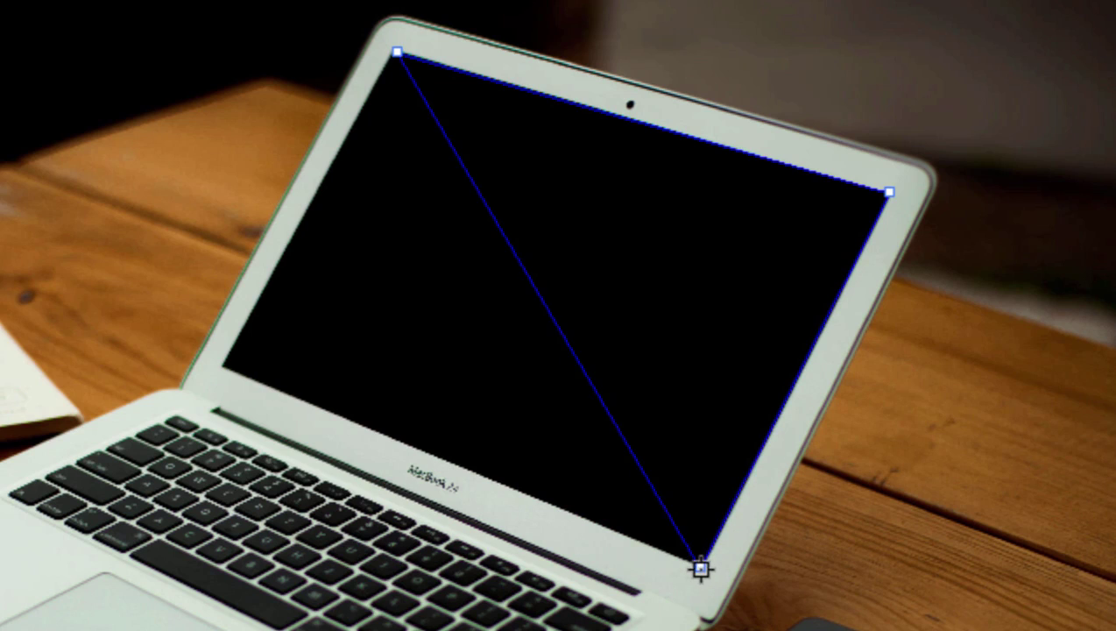
left_click(220, 366)
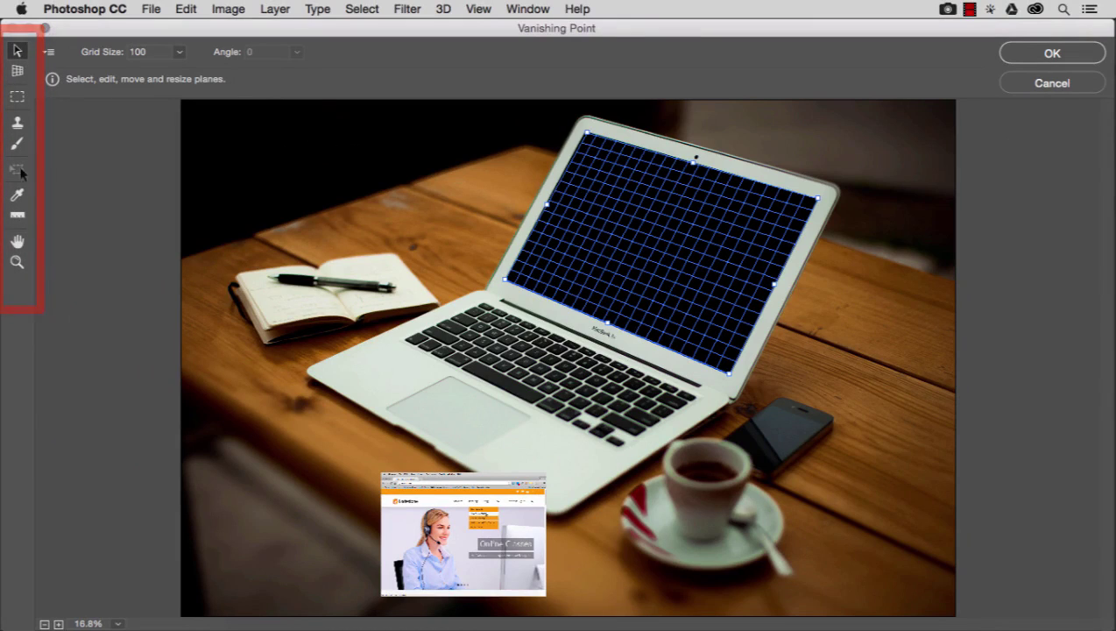
Step: Fine-tune the plane's two upper corners and lower-right corner so they match the edges of the laptop display exactly
left_click(19, 264)
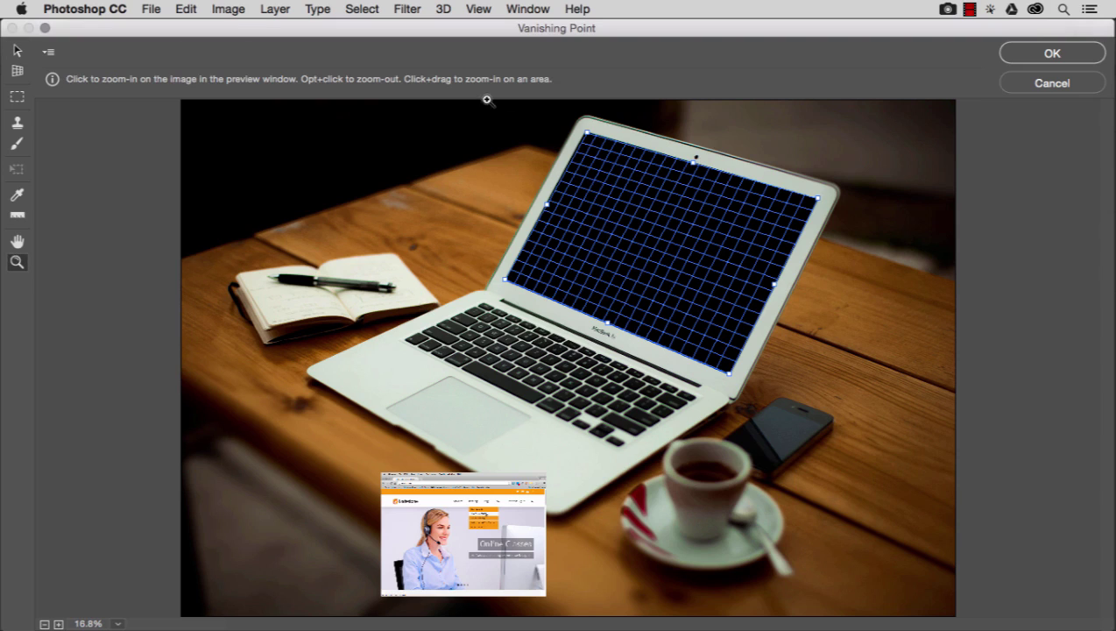
left_click_drag(486, 100, 614, 298)
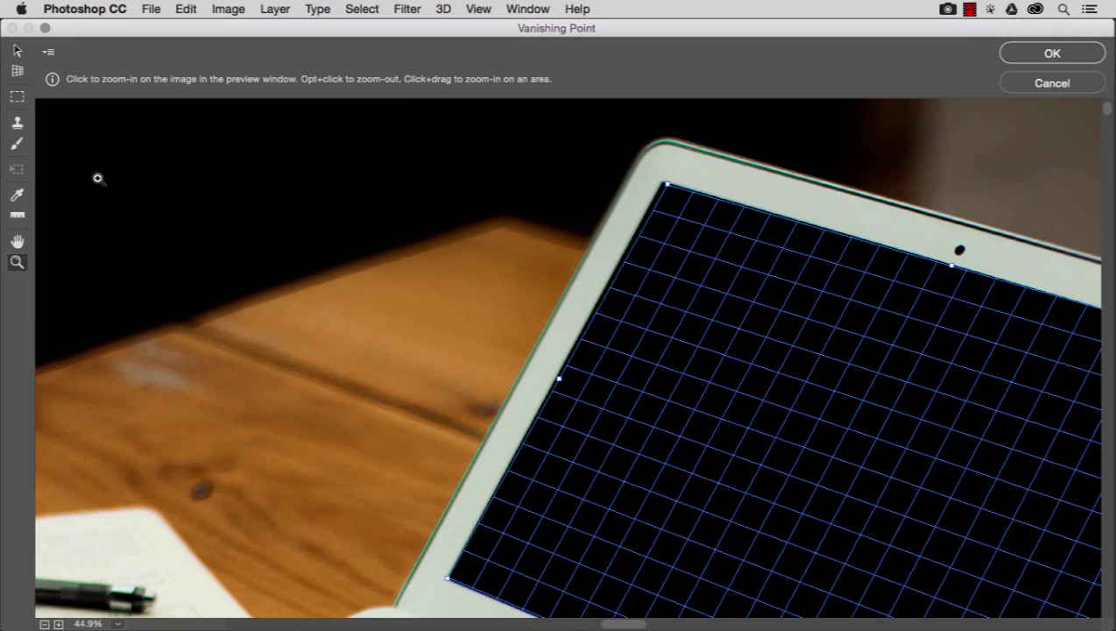
left_click(17, 52)
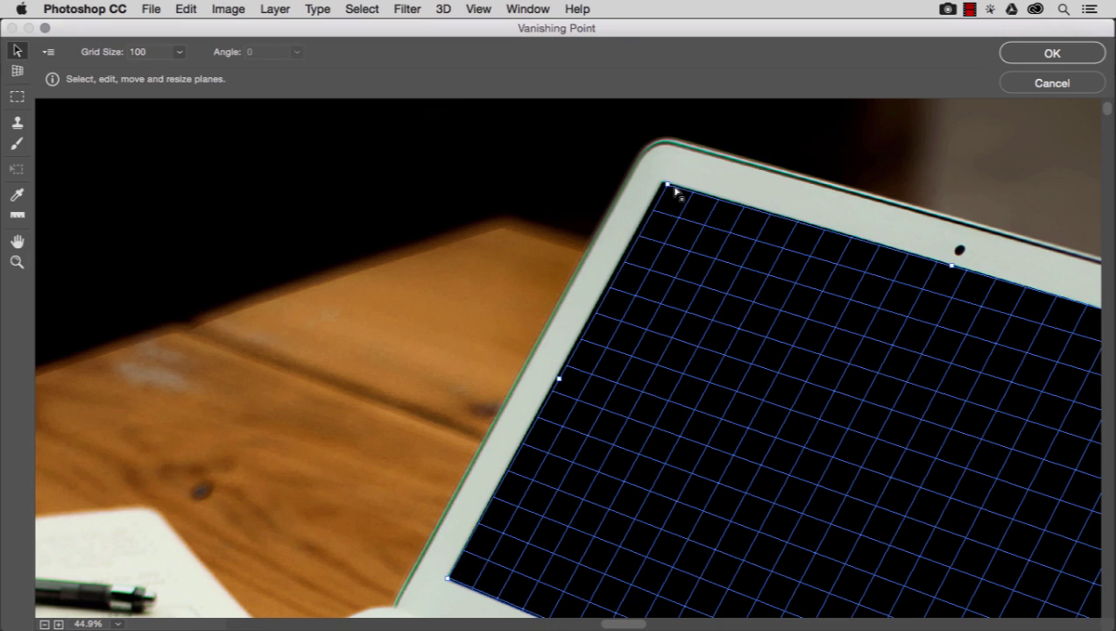
left_click_drag(667, 186, 661, 183)
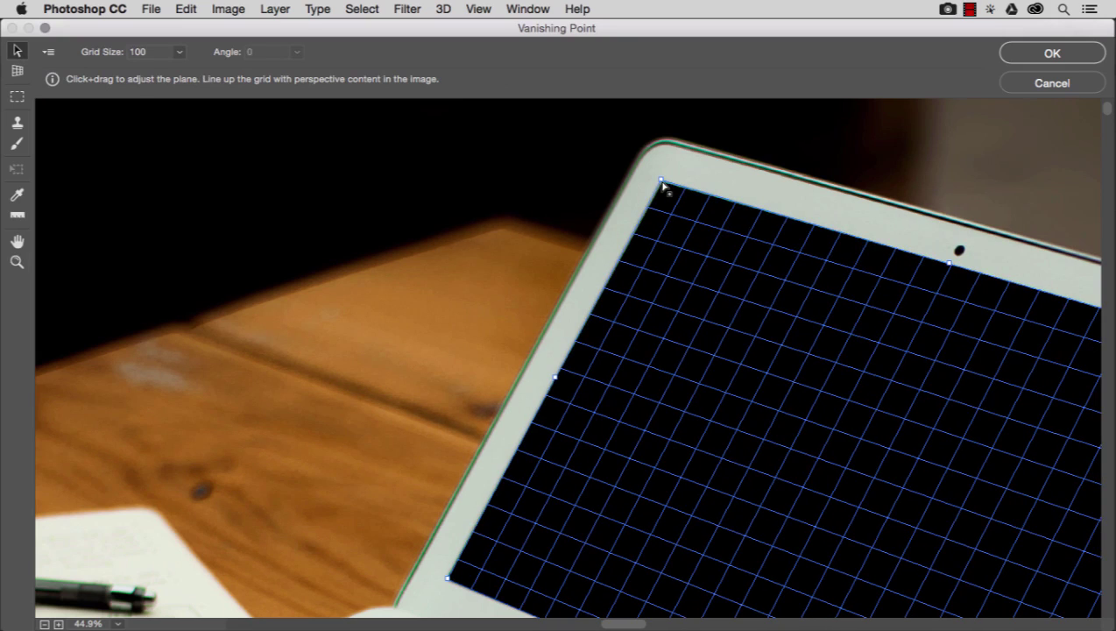
scroll(509, 526, "right", 5)
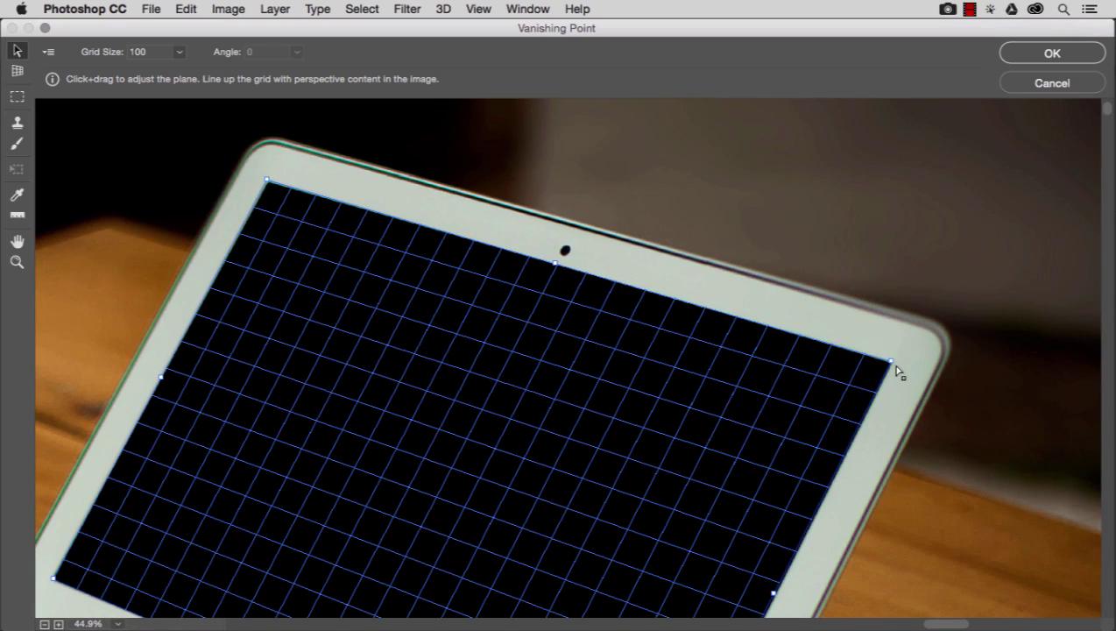
left_click_drag(892, 365, 895, 368)
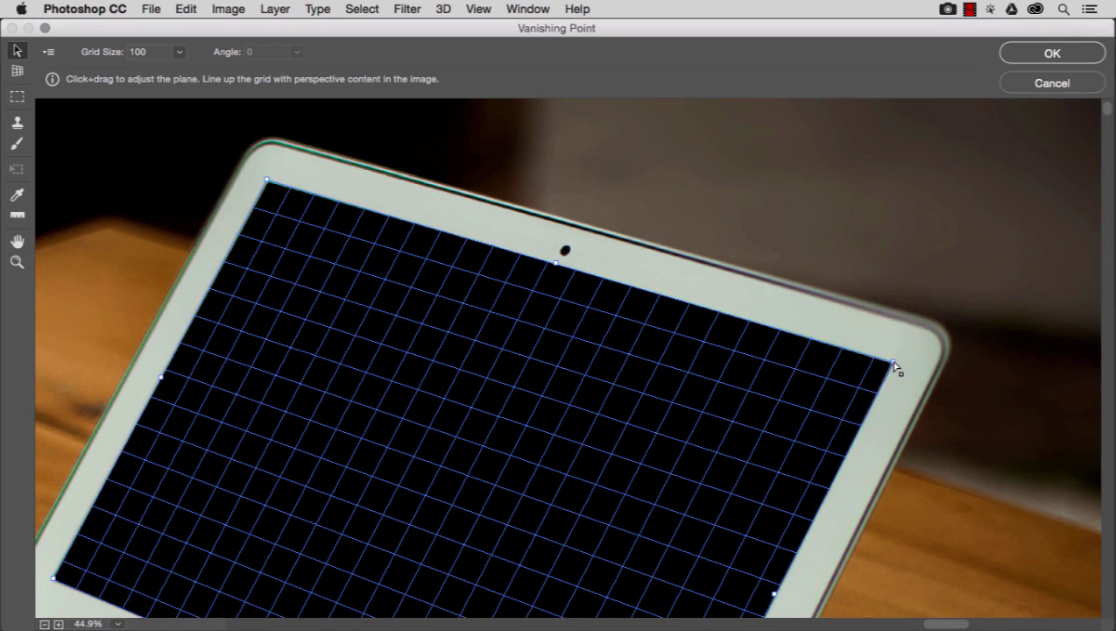
scroll(895, 368, "down", 5)
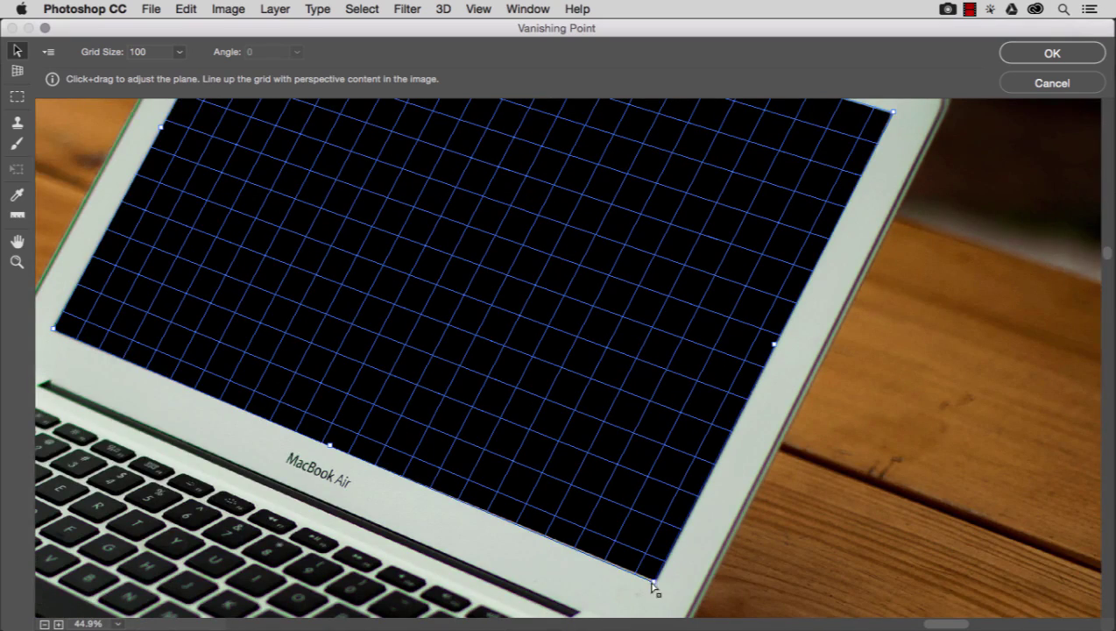
left_click_drag(653, 587, 659, 589)
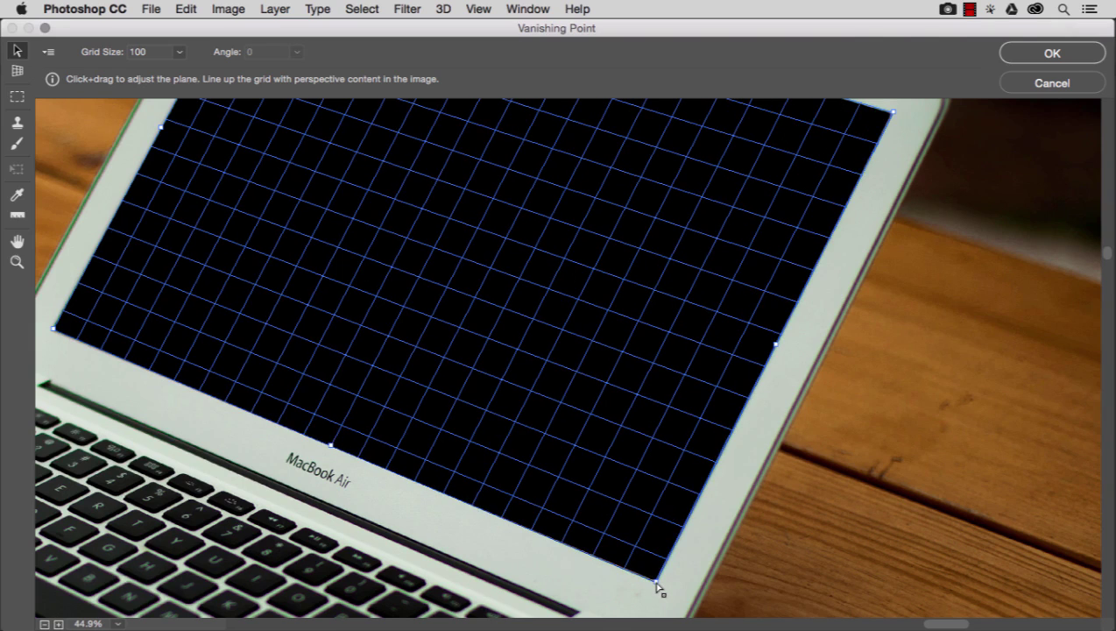
key("super+0")
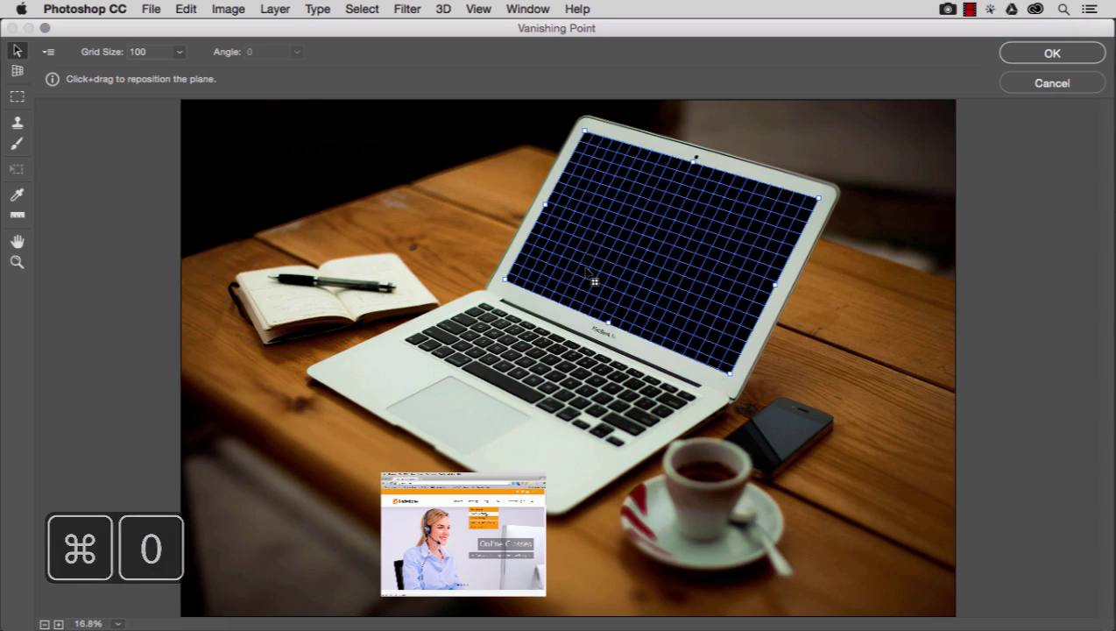
Step: Paste the light bulb screenshot into Vanishing Point and move it into the plane, aligned with the display's upper-left corner
key("super+v")
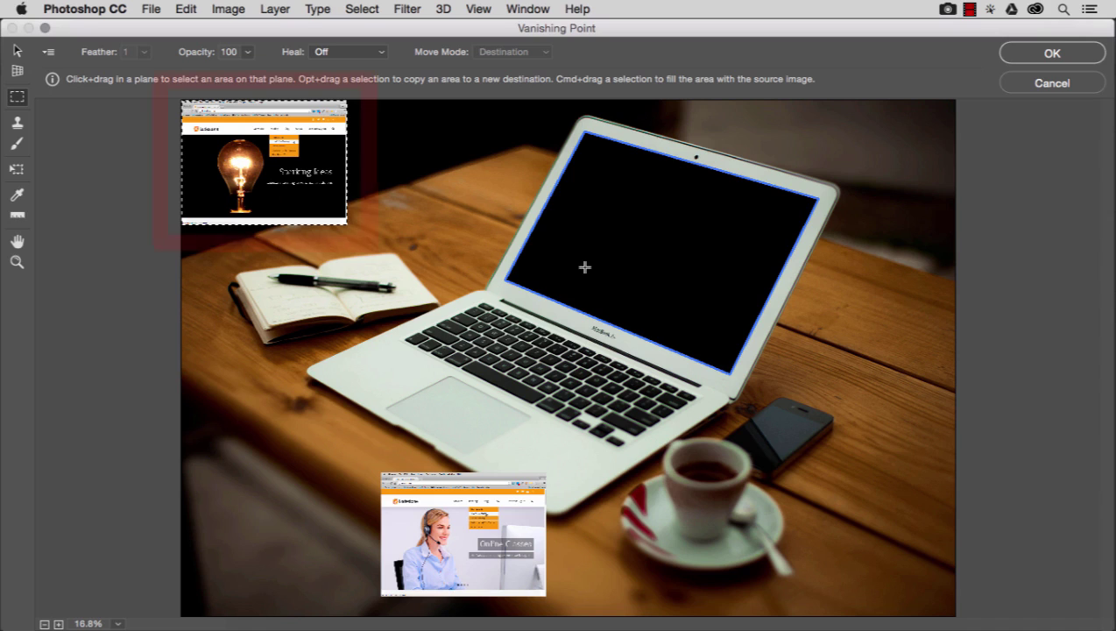
key("super+v")
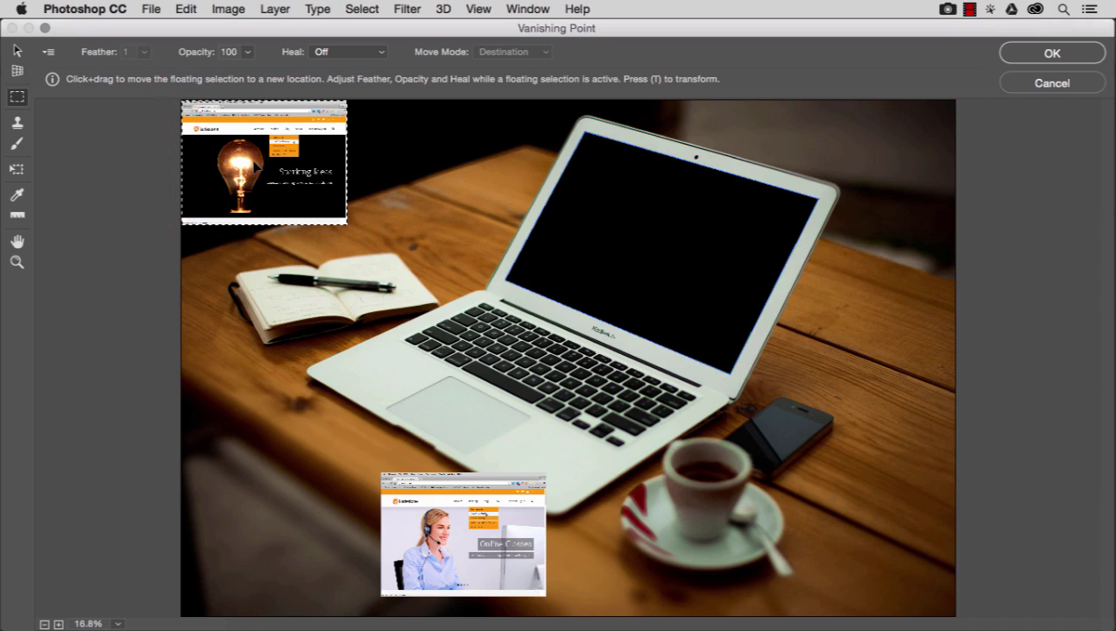
left_click_drag(255, 164, 645, 241)
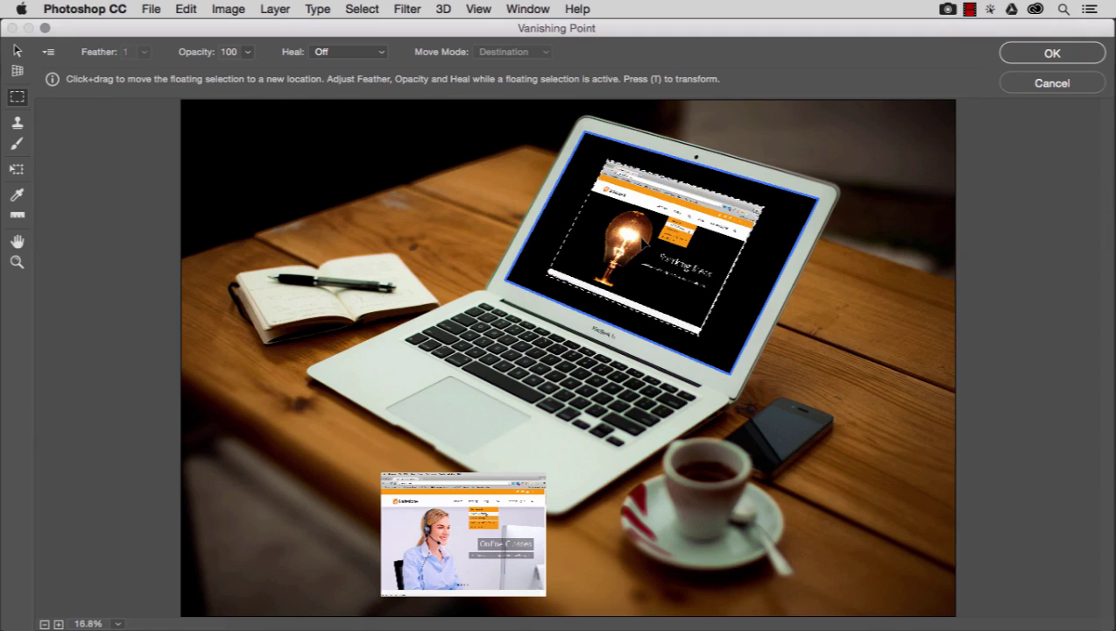
left_click_drag(643, 242, 618, 212)
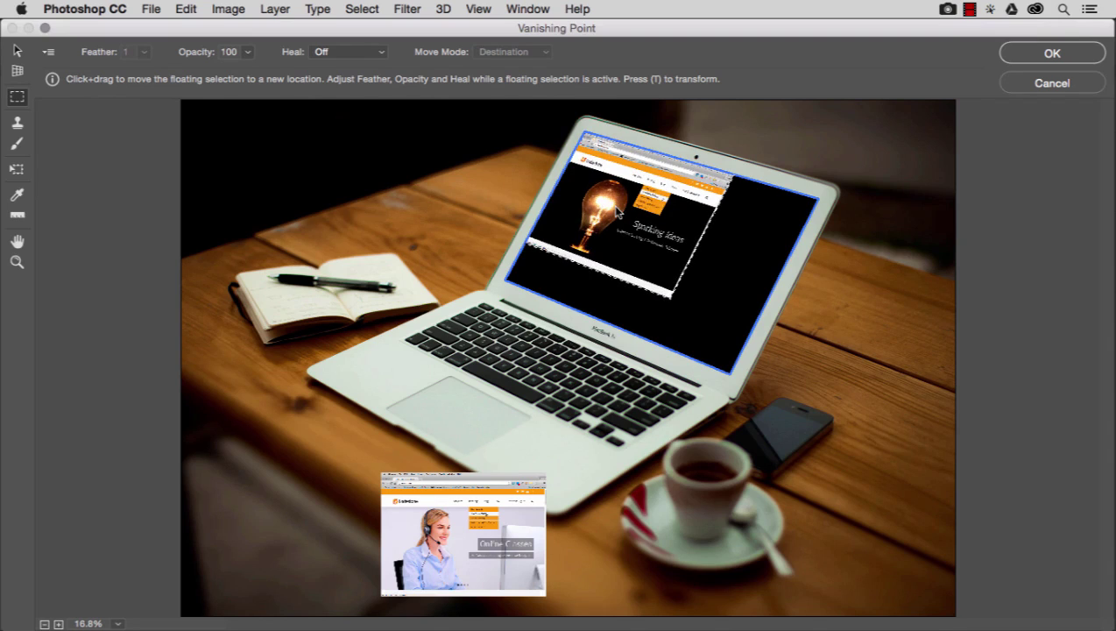
Step: Scale the light bulb screenshot with the Transform tool to fill the laptop display, adjust its position, and apply the filter
left_click(180, 207)
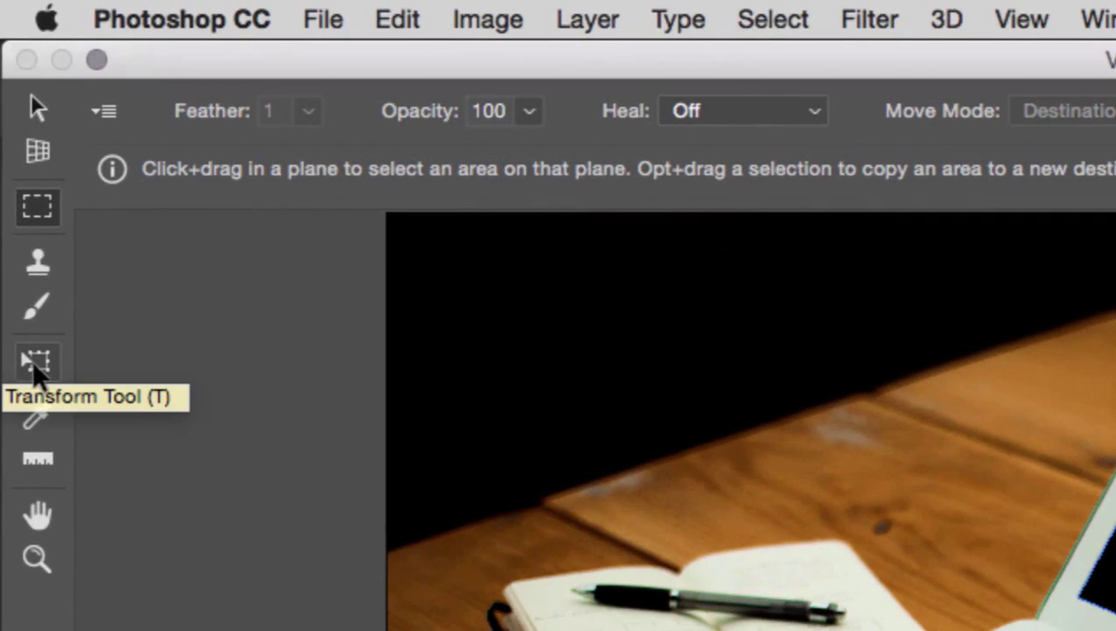
left_click(37, 368)
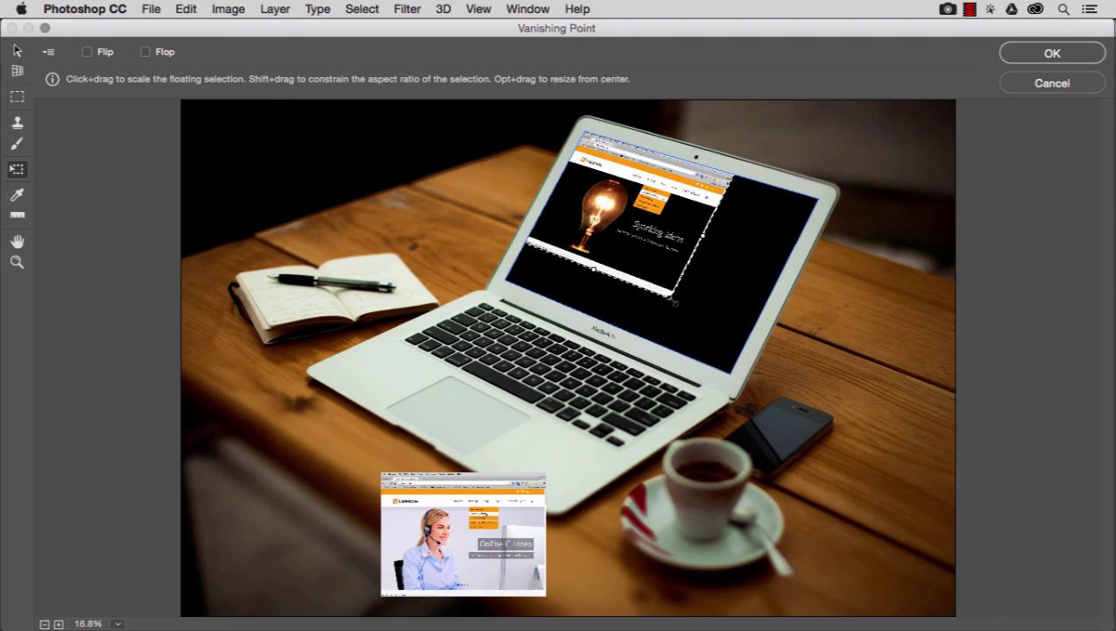
left_click_drag(674, 300, 727, 399)
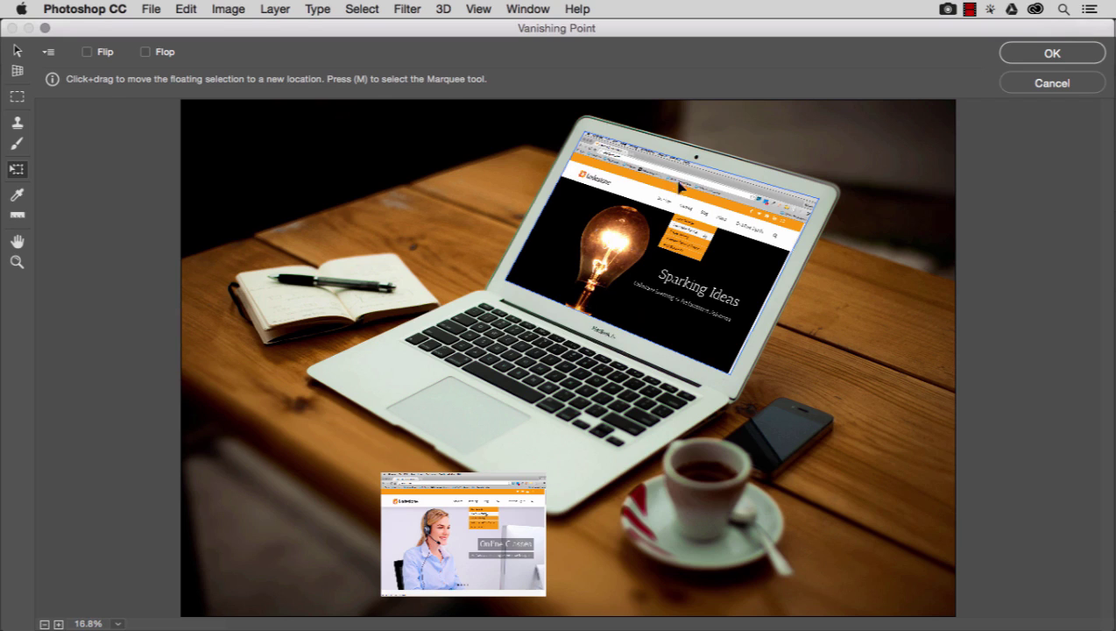
left_click_drag(675, 192, 675, 184)
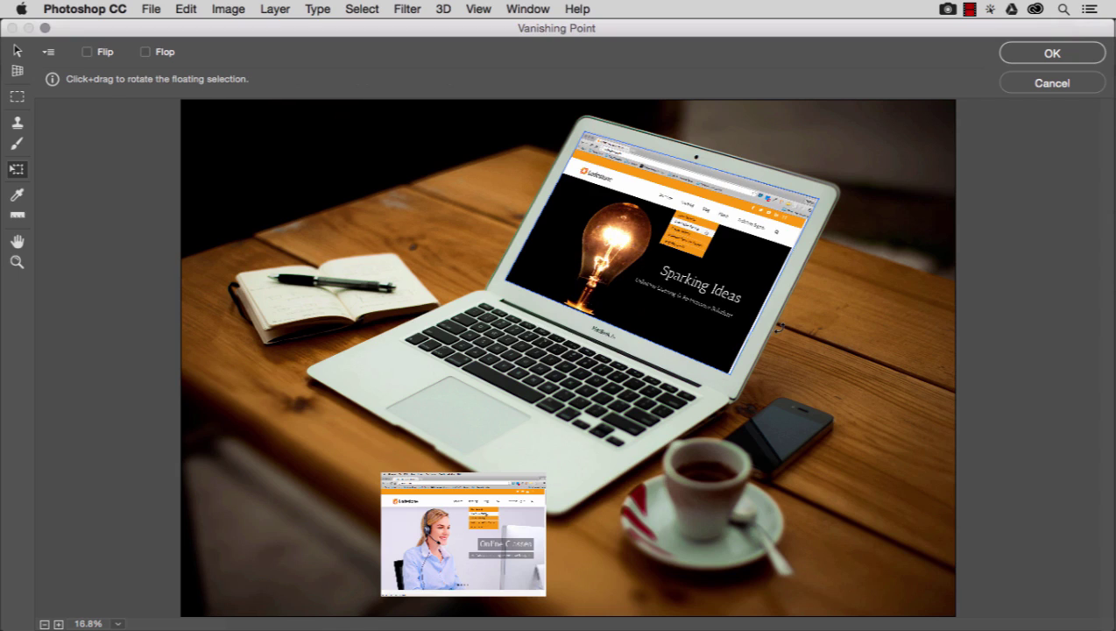
left_click(1052, 55)
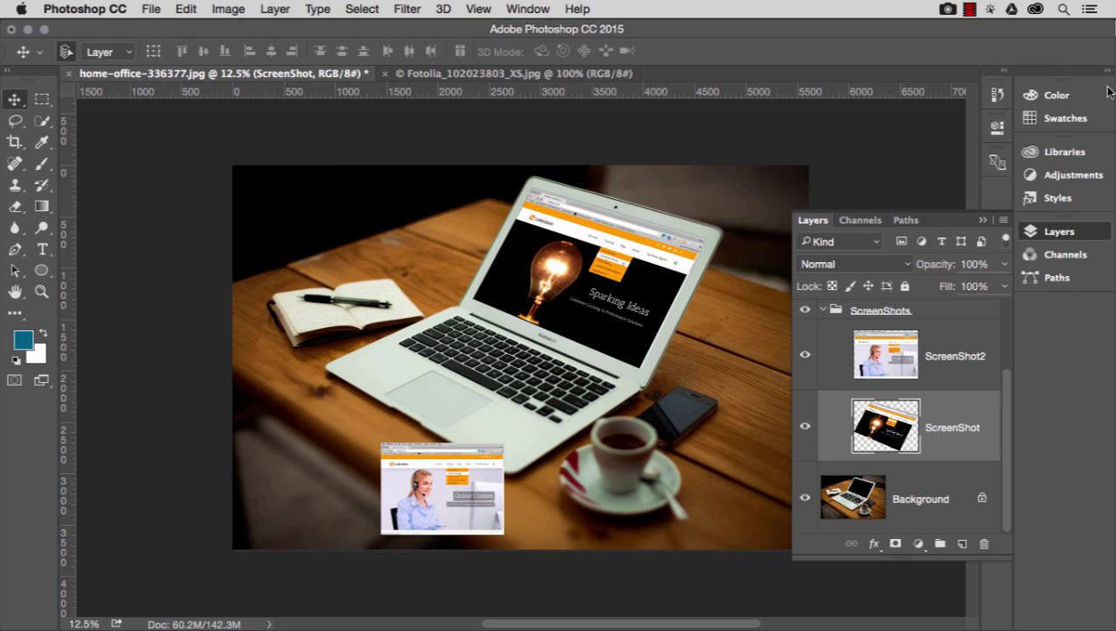
Step: Cut the entire contents of the ScreenShot2 layer to the clipboard
left_click(970, 371)
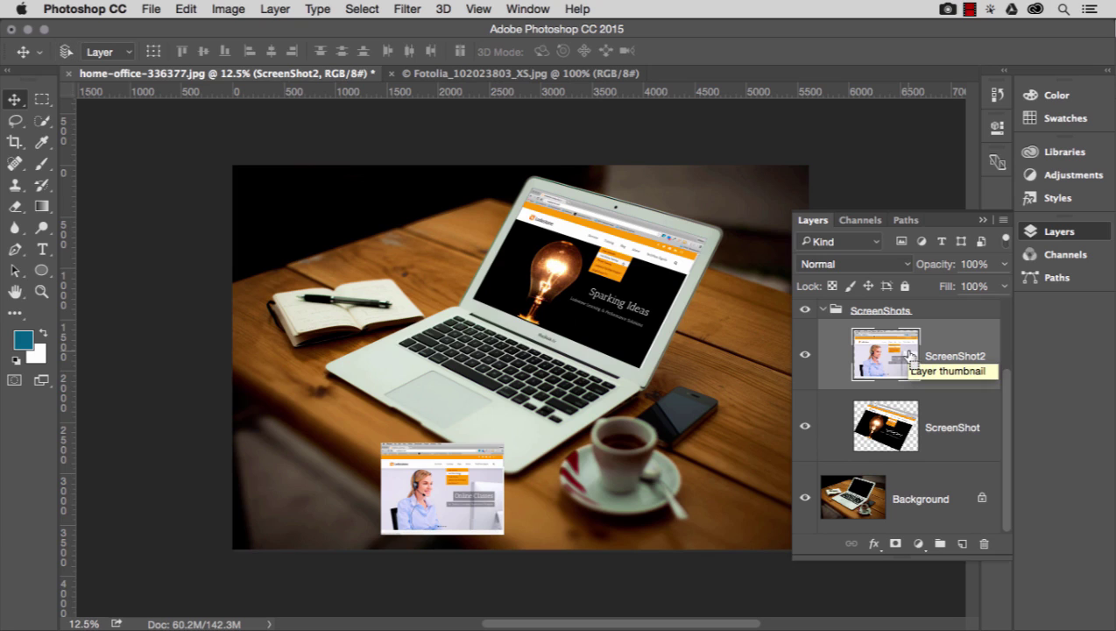
key("super+a")
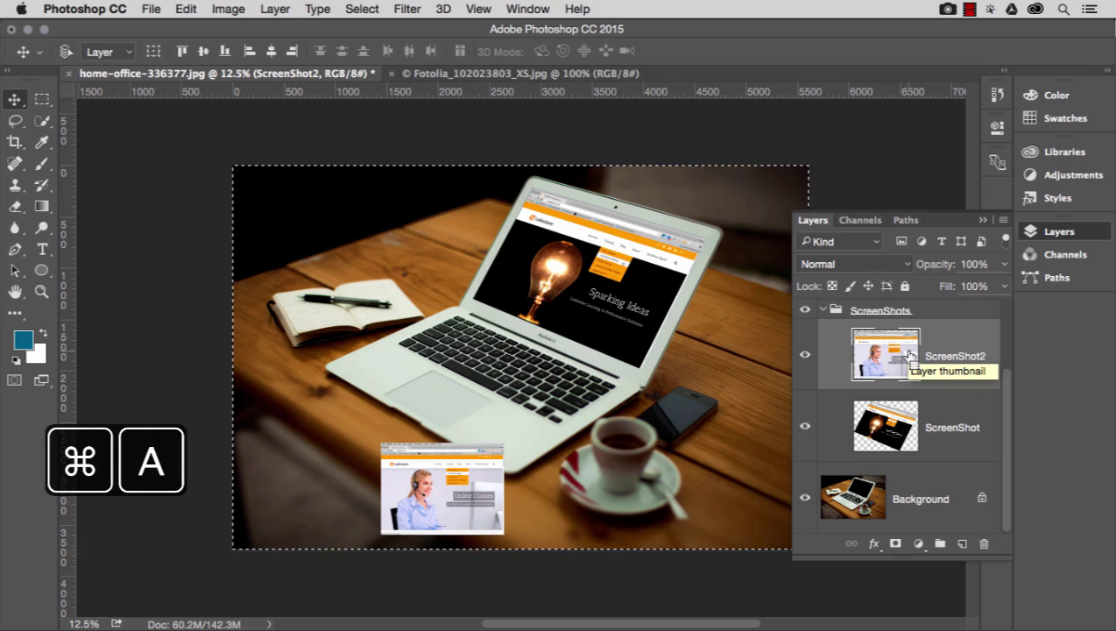
key("super+x")
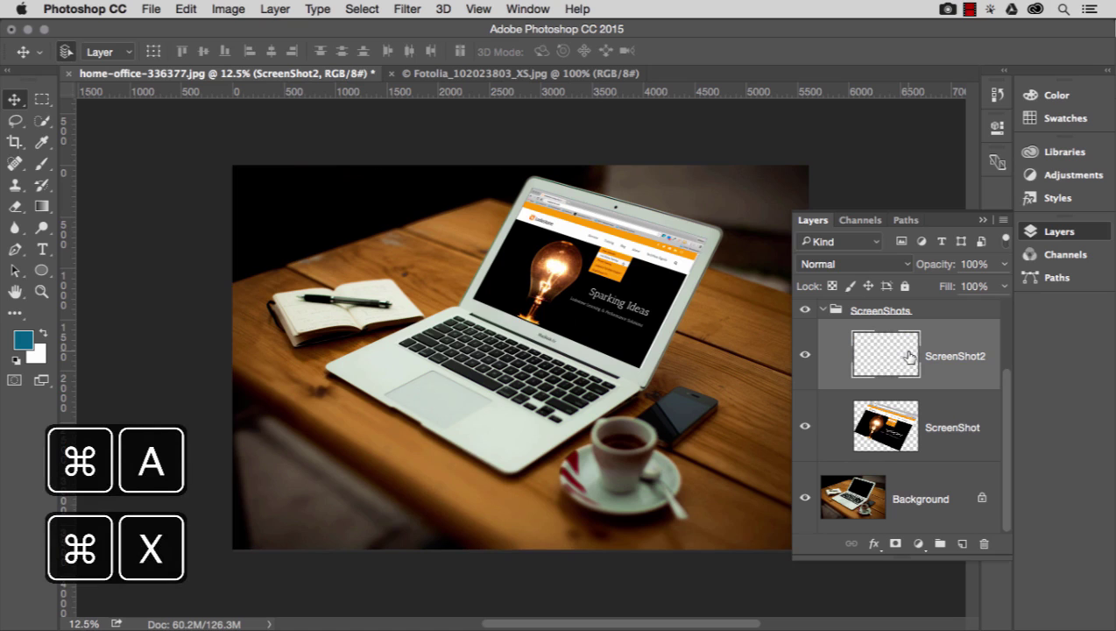
Step: Reopen Vanishing Point, paste the Online Classes screenshot, and move it into the existing plane at the display's upper-left corner
left_click(408, 10)
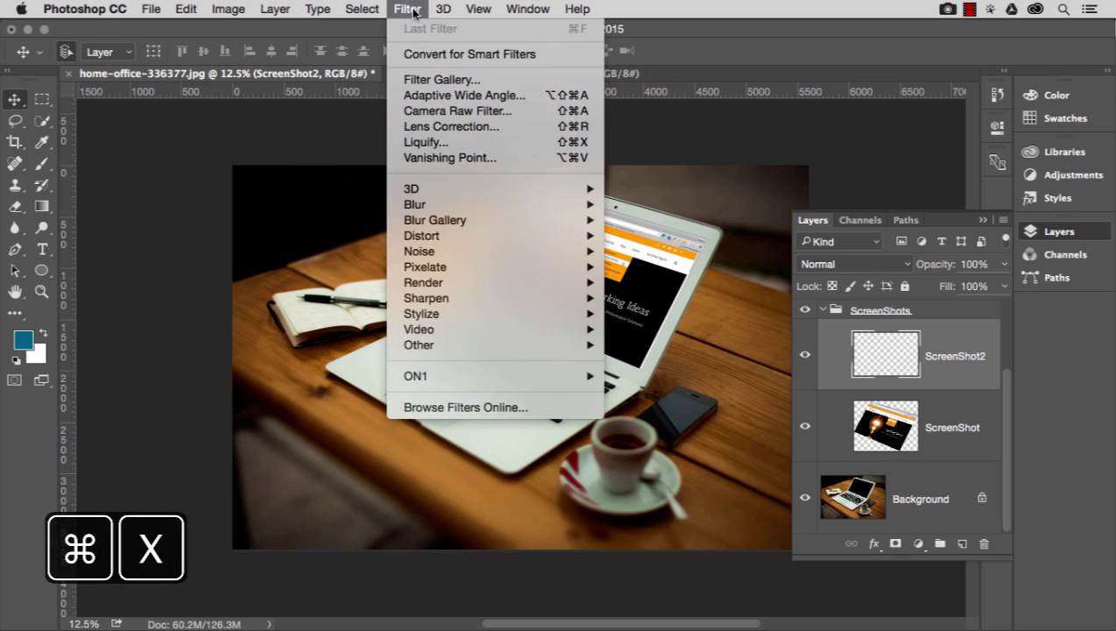
left_click(444, 159)
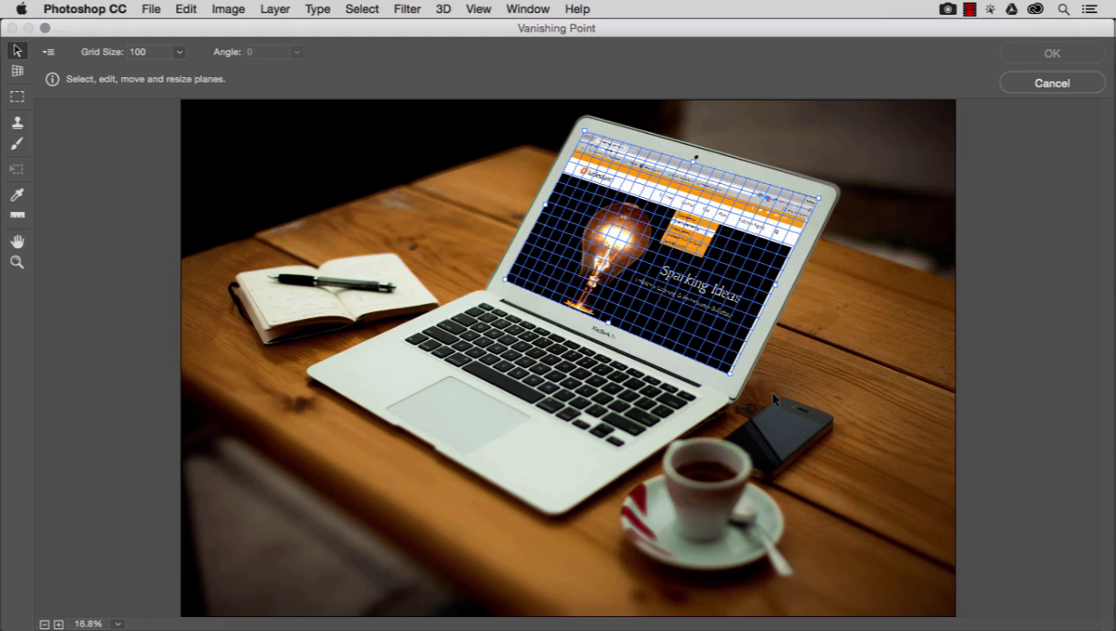
key("super+v")
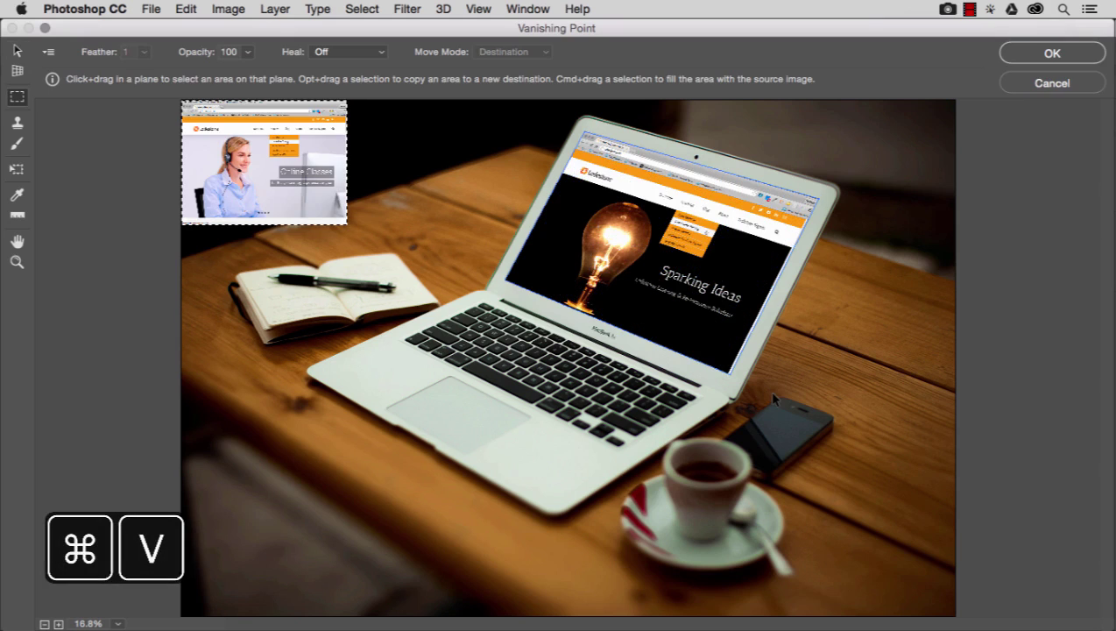
left_click_drag(282, 159, 640, 226)
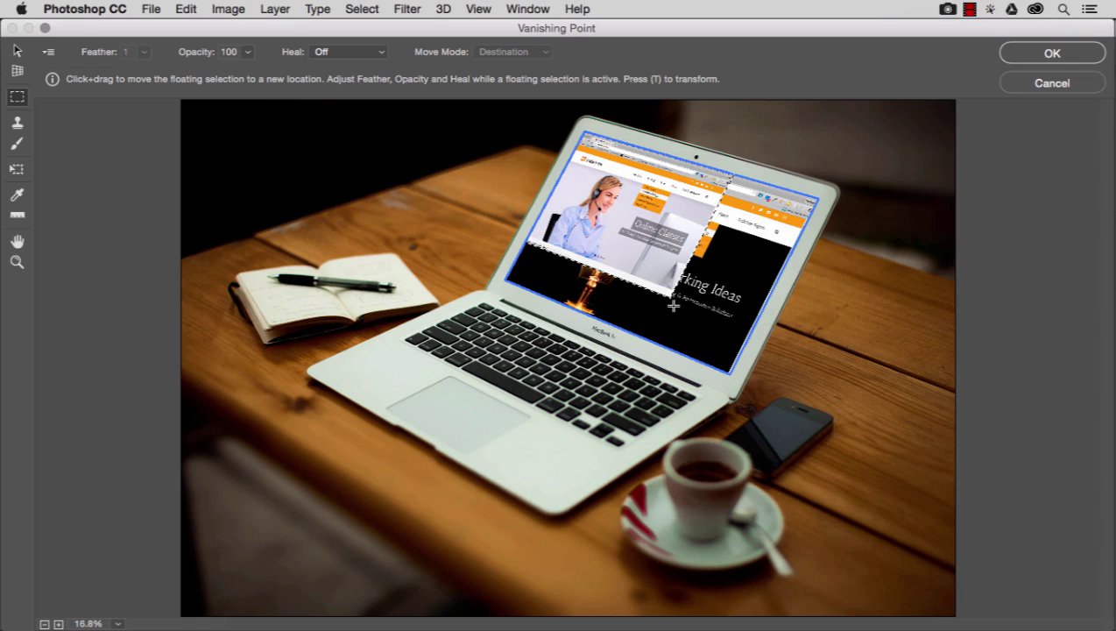
Step: Scale the Online Classes screenshot with the Transform tool to fill the laptop display, fine-tune its position, and apply the Vanishing Point filter
left_click(17, 169)
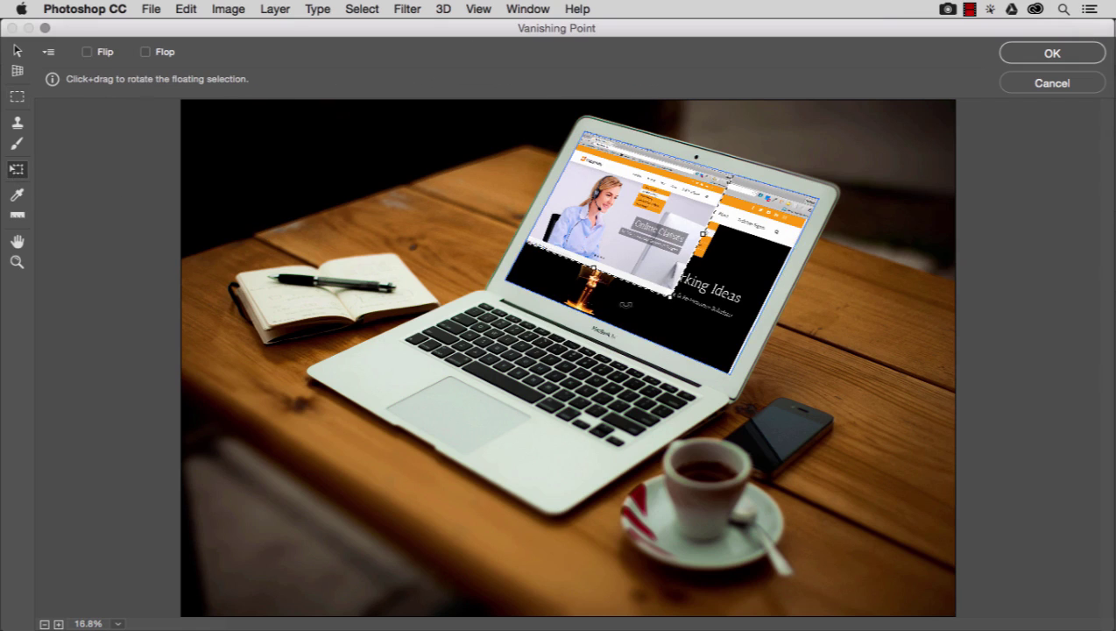
left_click_drag(671, 297, 736, 401)
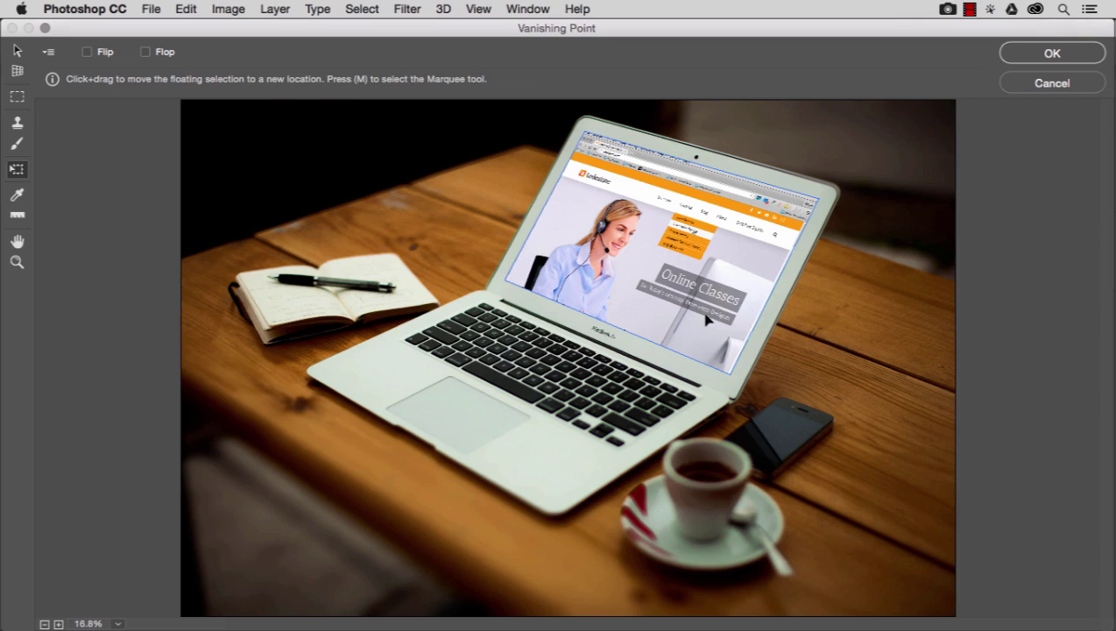
left_click_drag(701, 314, 708, 317)
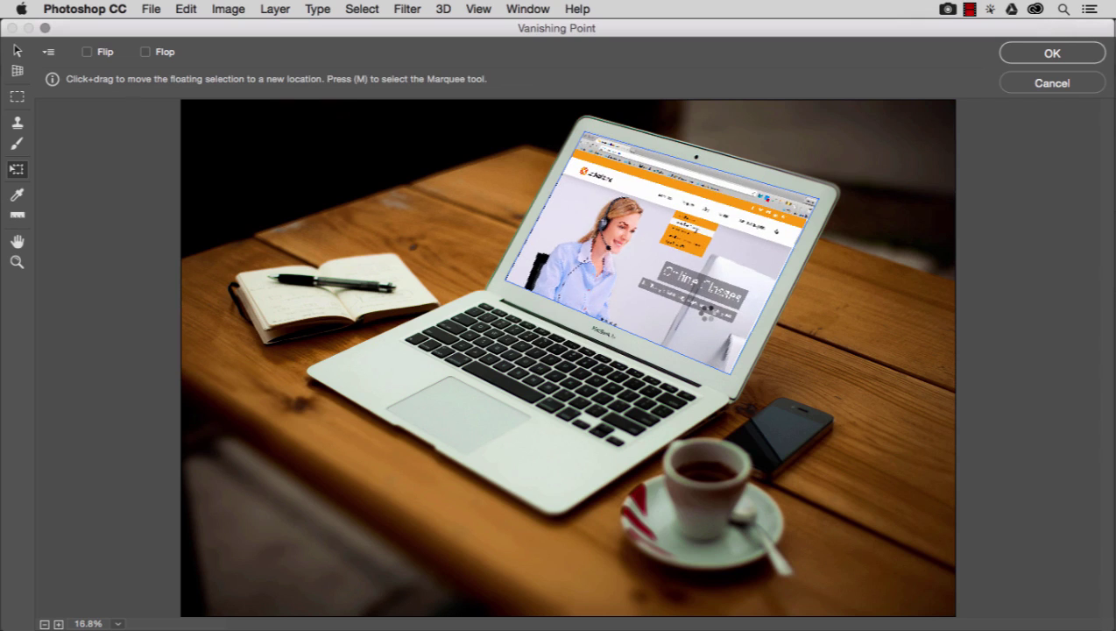
left_click(1038, 54)
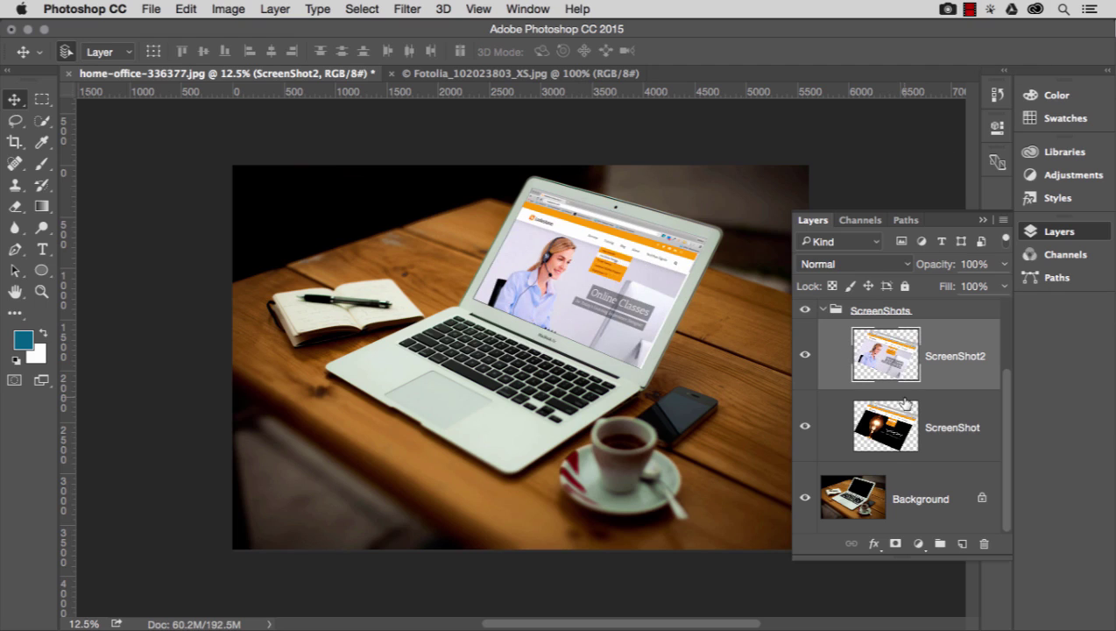
Step: Toggle the ScreenShot2 layer's visibility off and on twice to compare the two screenshots on the laptop display
left_click(805, 355)
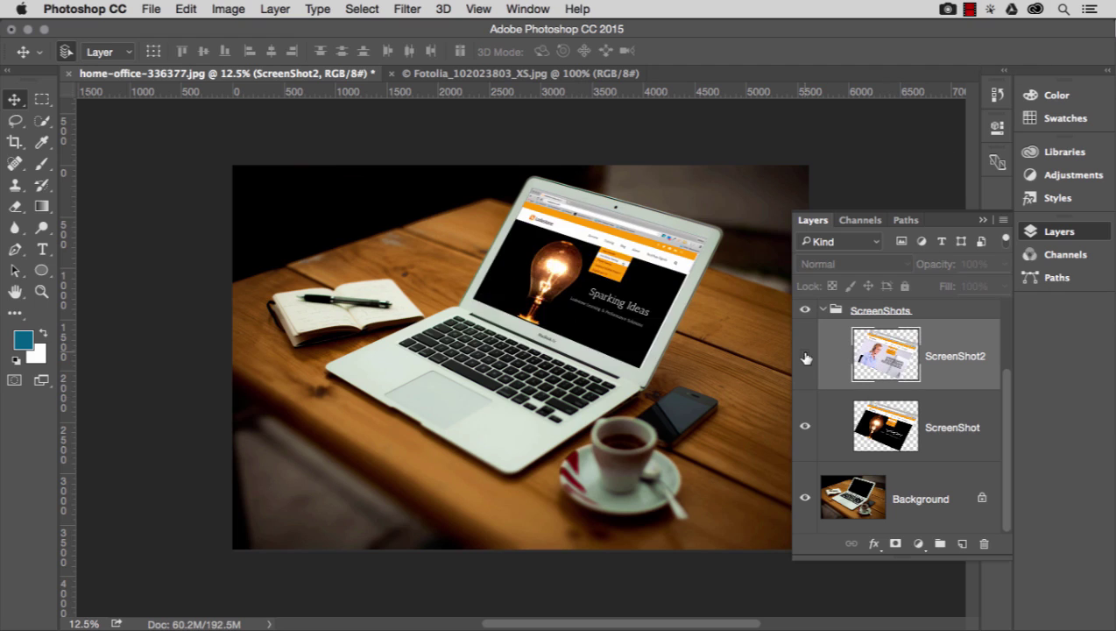
left_click(805, 357)
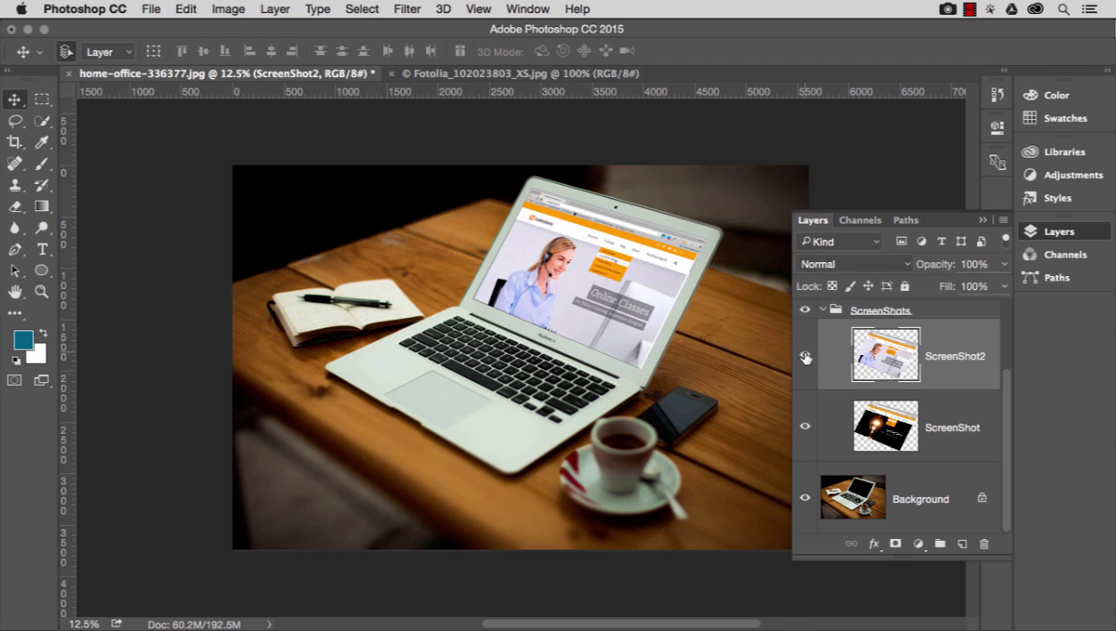
left_click(805, 357)
left_click(805, 356)
Step: Collapse the ScreenShots group and turn on both adjustment layers clipped to it
left_click(822, 311)
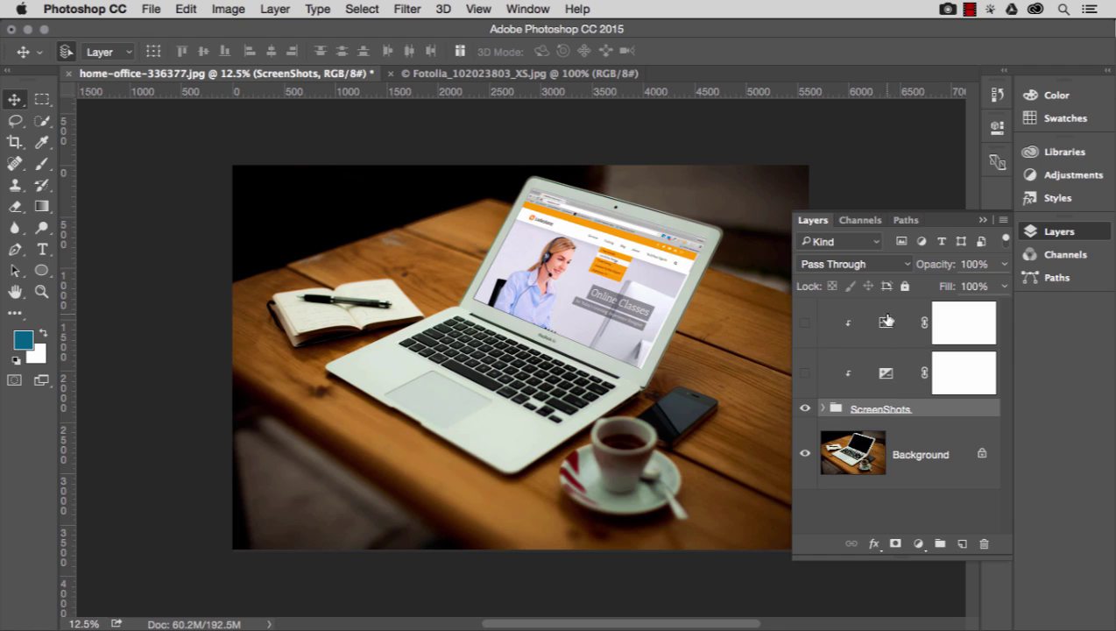
left_click(806, 376)
left_click(804, 324)
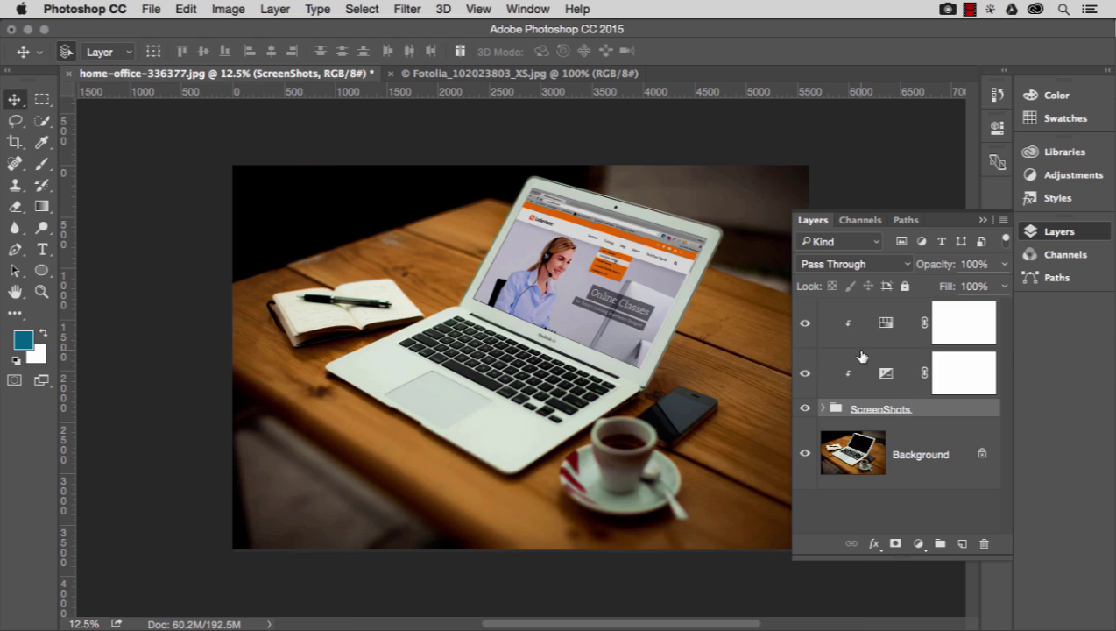
Step: Expand the ScreenShots group and hide the ScreenShot2 layer to reveal the light bulb screenshot beneath the adjustments
left_click(822, 408)
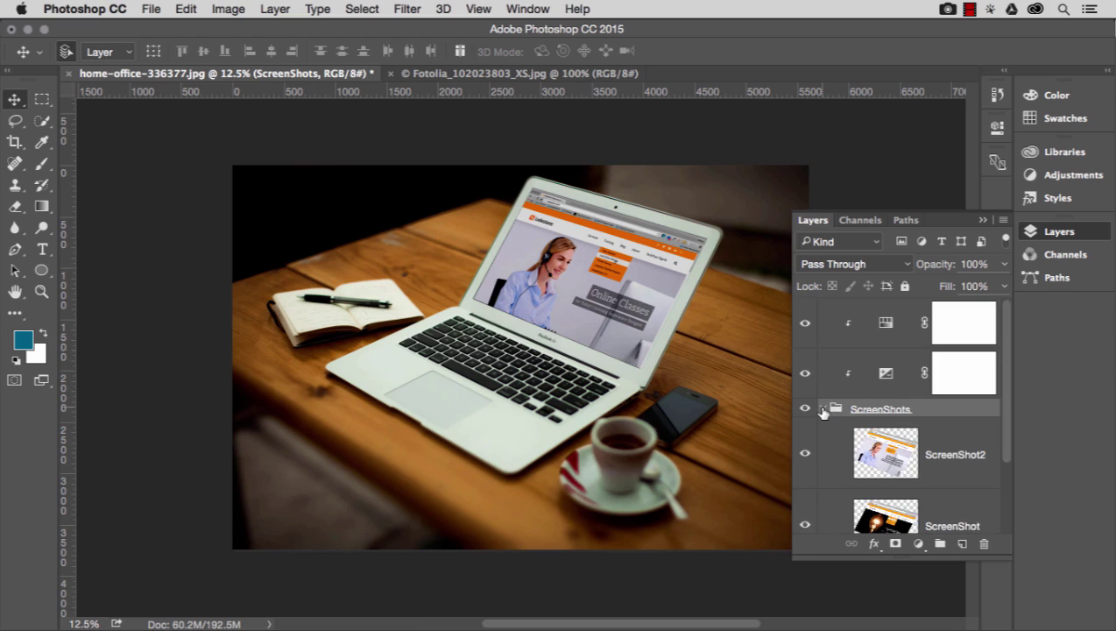
left_click(805, 451)
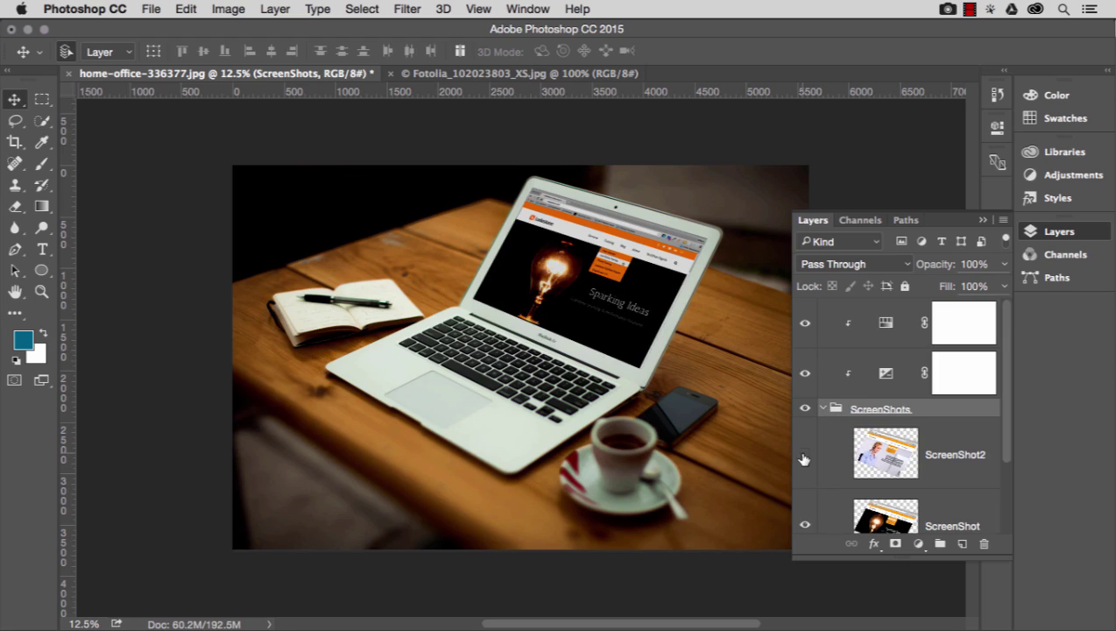